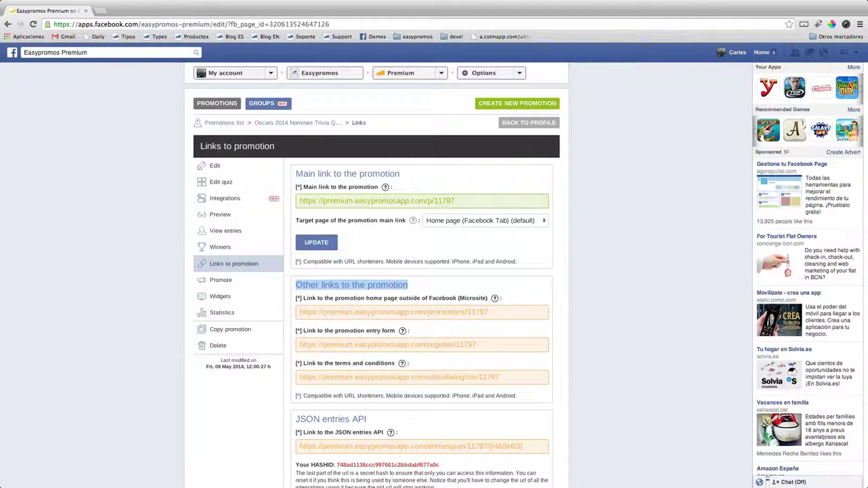
Copy the link to the promotion home page outside of Facebook (Microsite).
drag(303, 299, 489, 298)
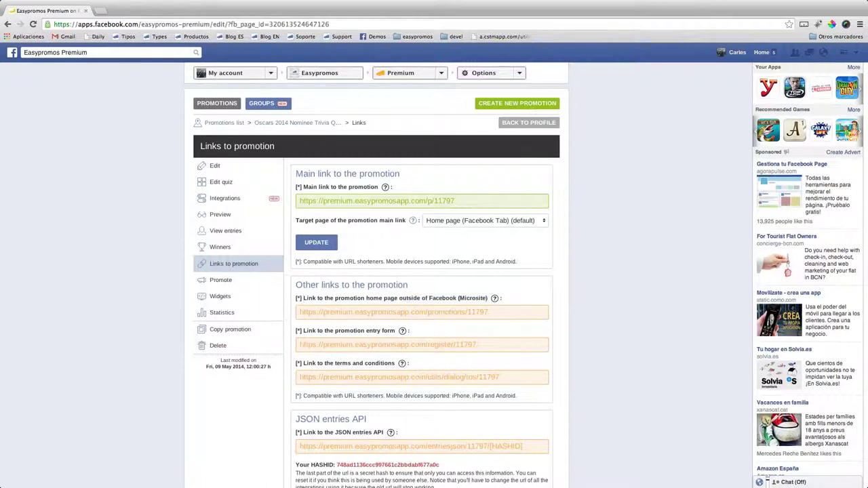
drag(299, 312, 489, 312)
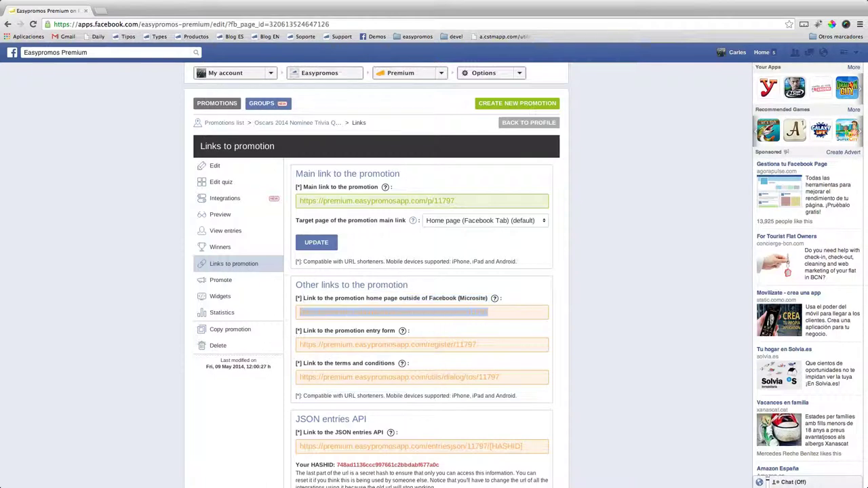
right_click(478, 313)
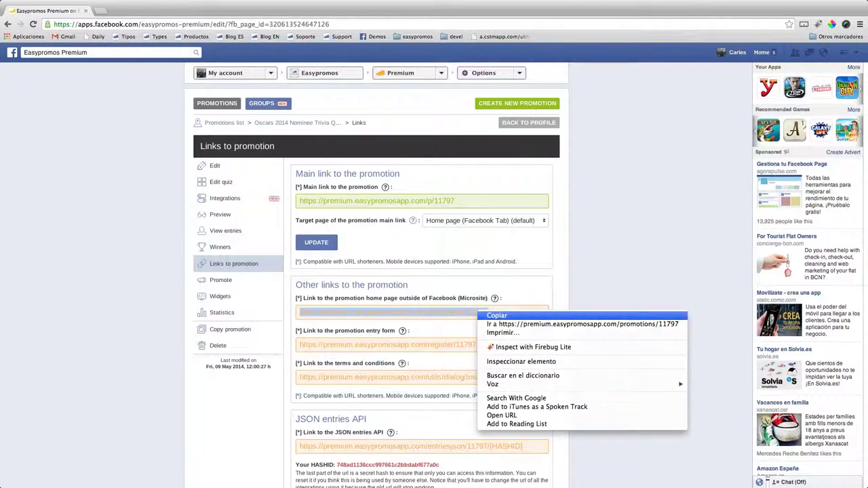
click(497, 315)
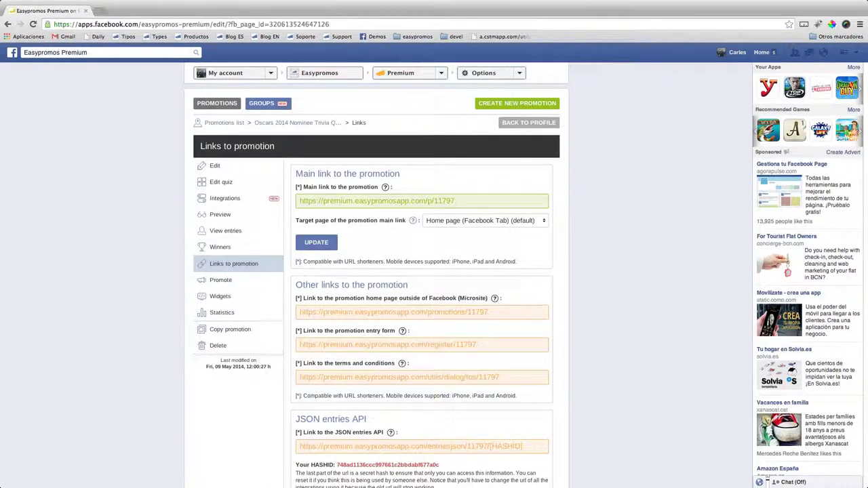
Open developers.facebook.com in a new browser tab.
click(101, 10)
text(developers.facebook.com/apps)
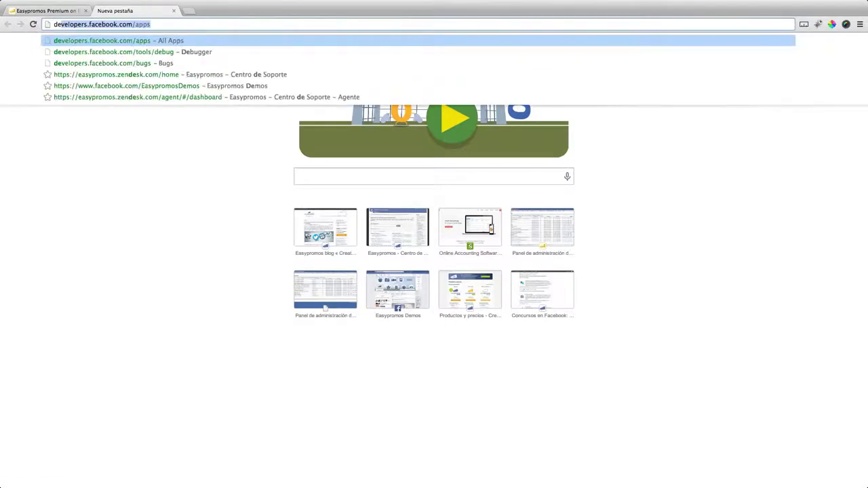
key(Right)
key(BackSpace)
key(BackSpace)
key(BackSpace)
key(BackSpace)
key(Return)
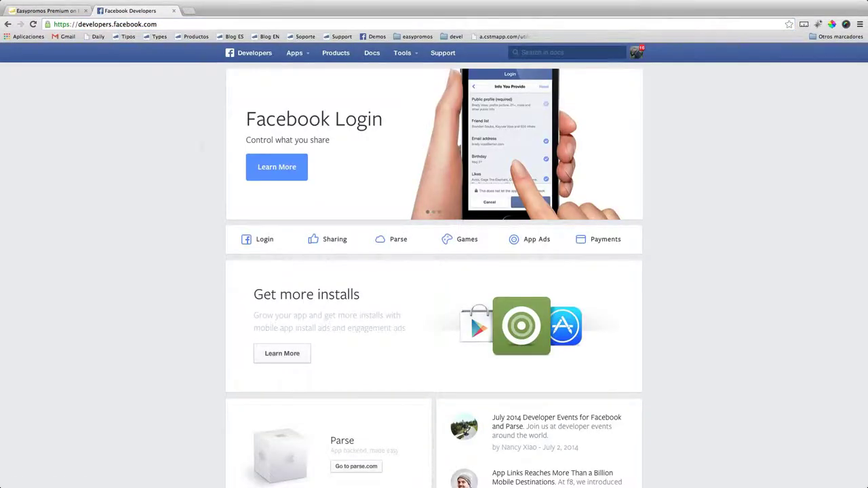
Create a new Facebook app with the display name "App demo Multipage" and the category Apps for Pages.
click(295, 53)
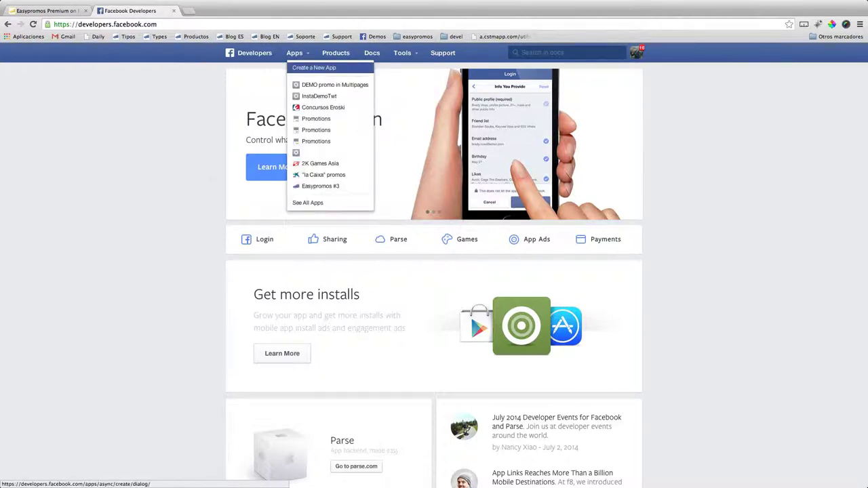
click(314, 68)
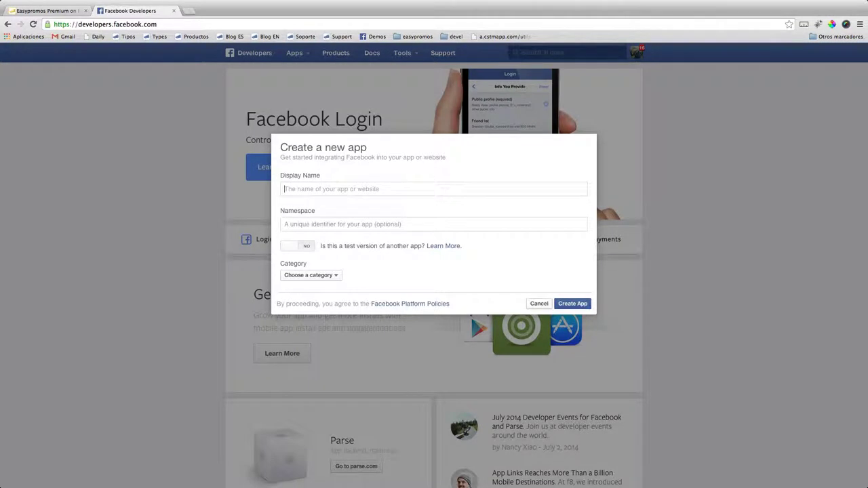
text(App demo)
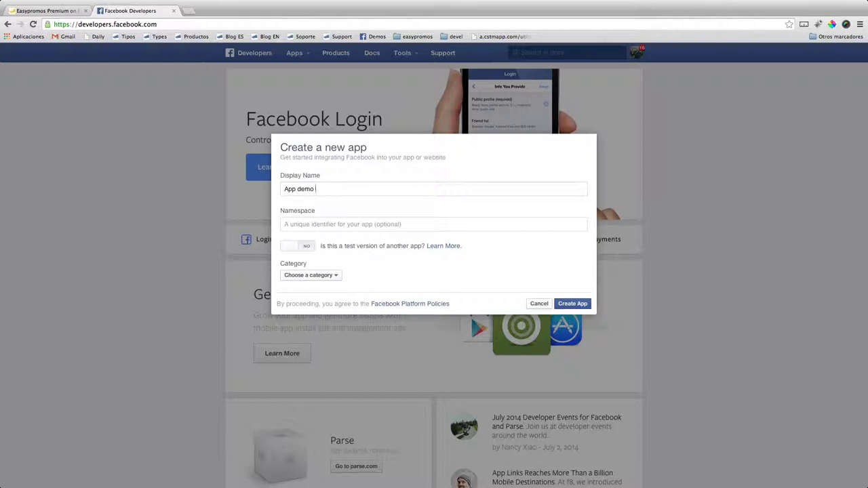
text( Multipage)
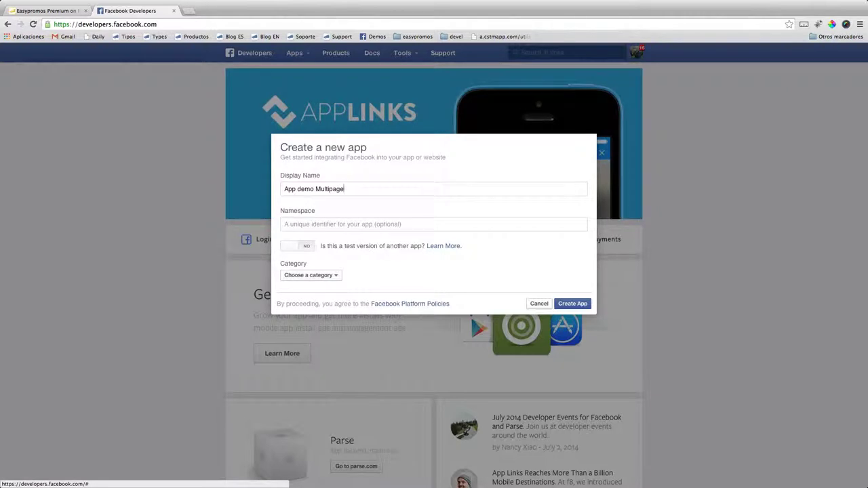
click(311, 274)
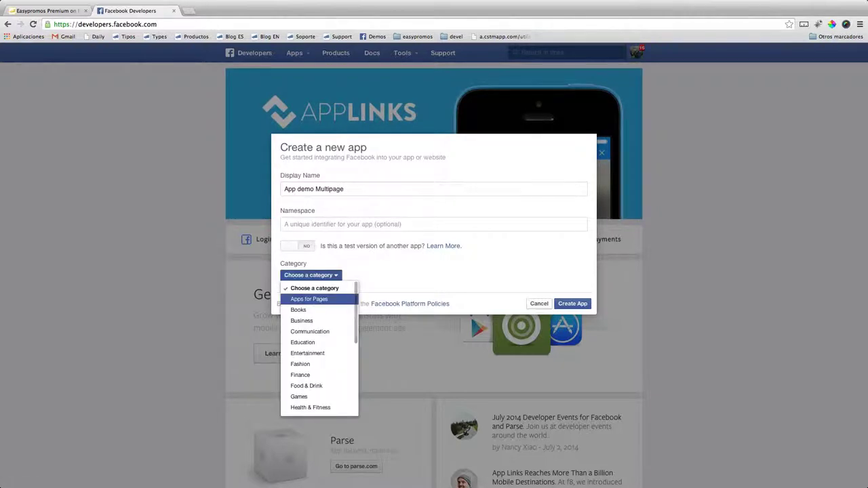
click(308, 299)
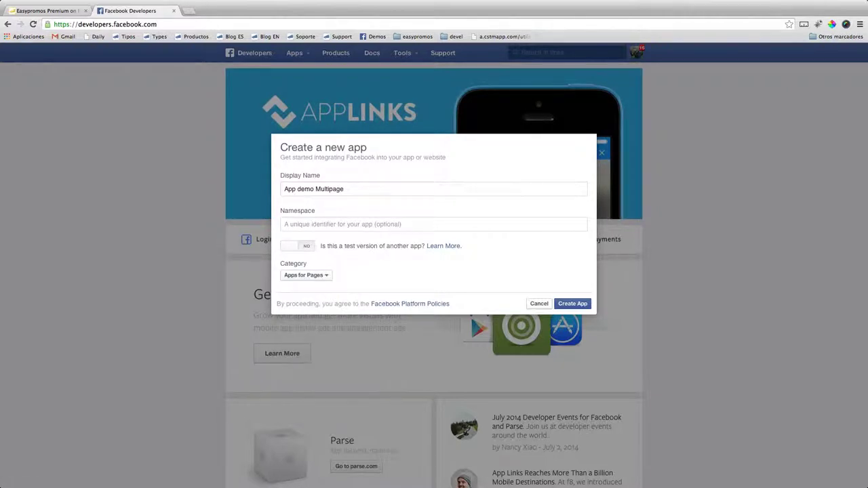
click(572, 303)
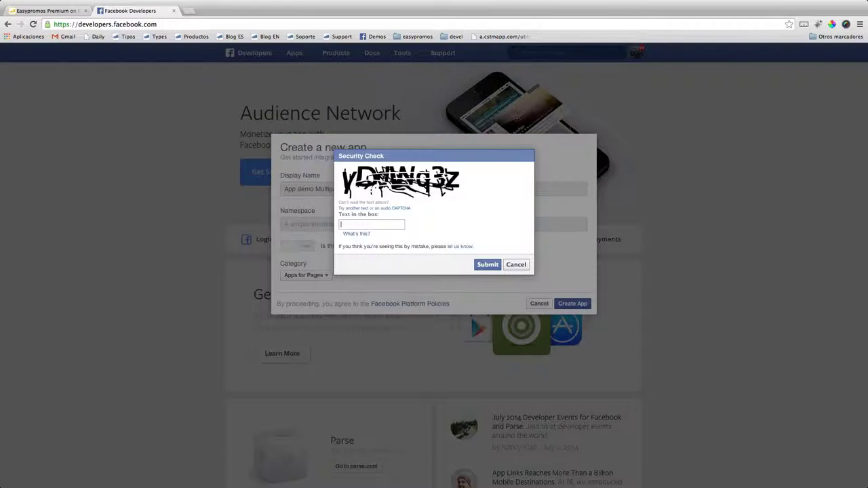
Enter the CAPTCHA text in the security check and submit it.
text(YDJWg)
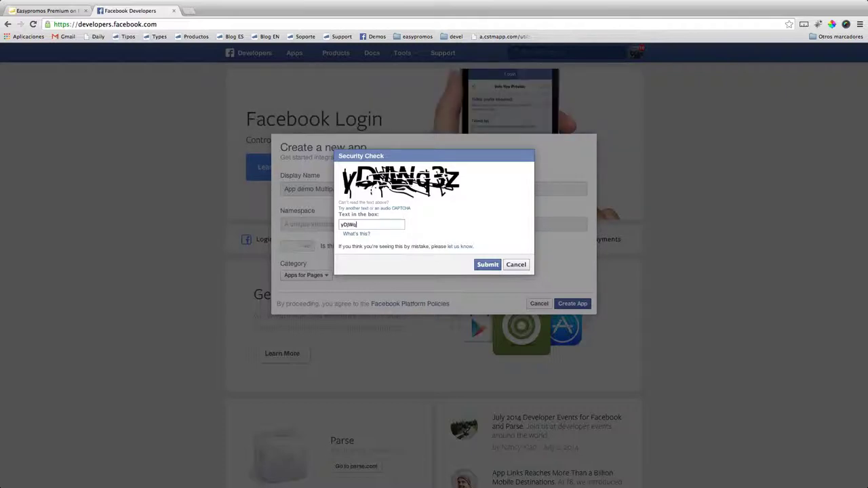
text(3z)
key(Return)
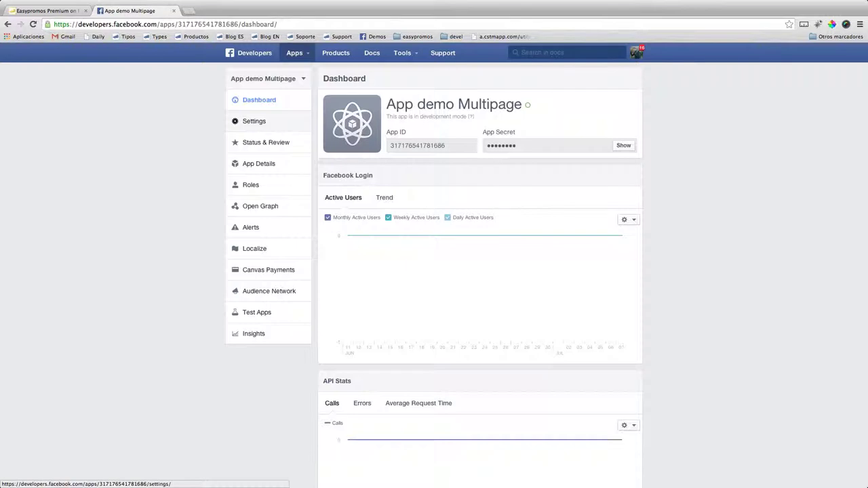
In the app's basic settings, fill in the contact email and add the Page Tab platform.
click(254, 121)
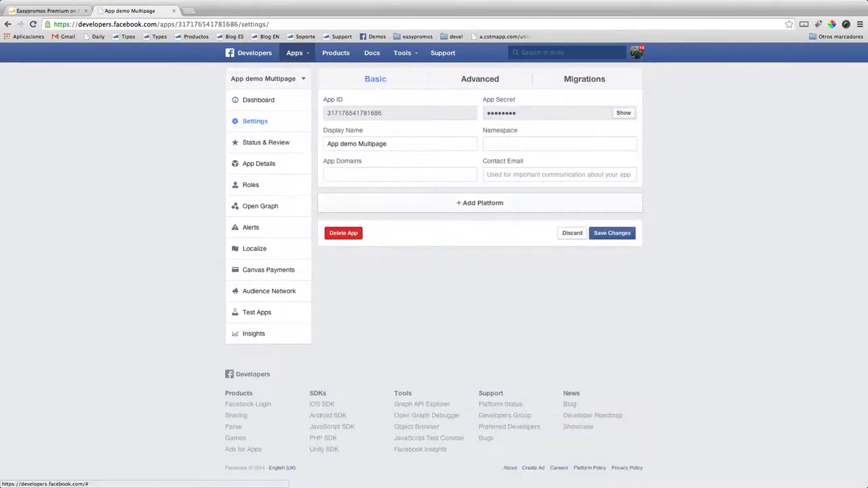
text(support@example.com)
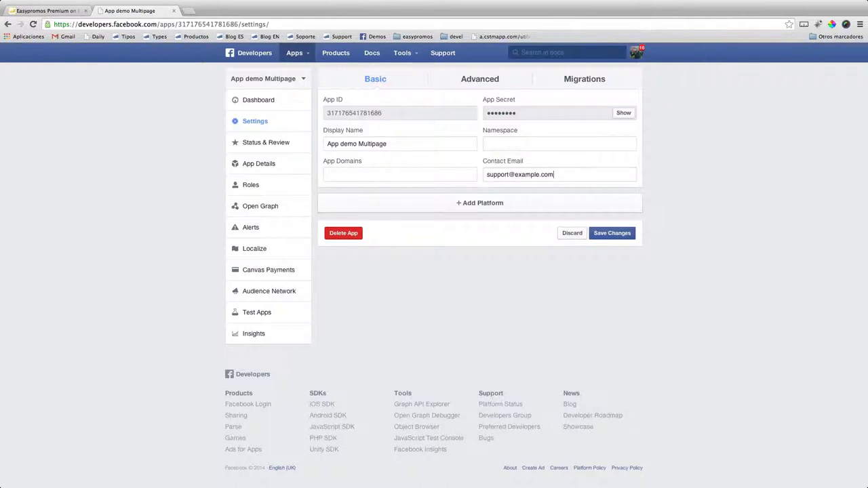
click(479, 203)
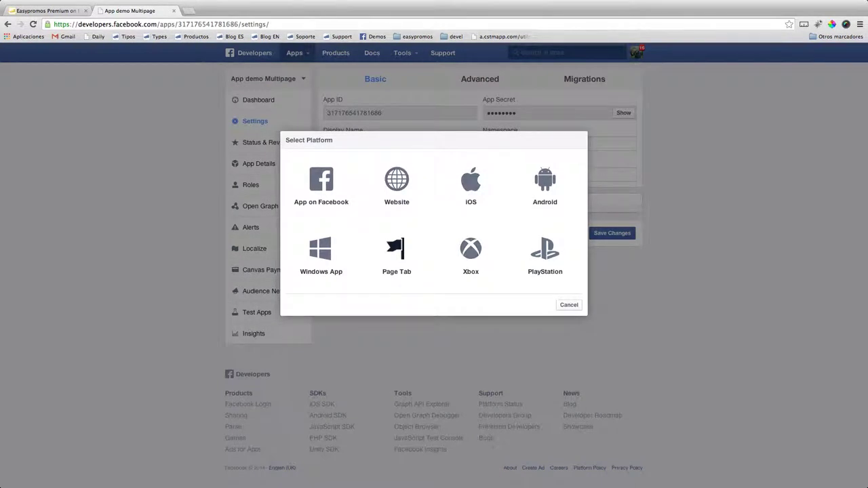
click(396, 255)
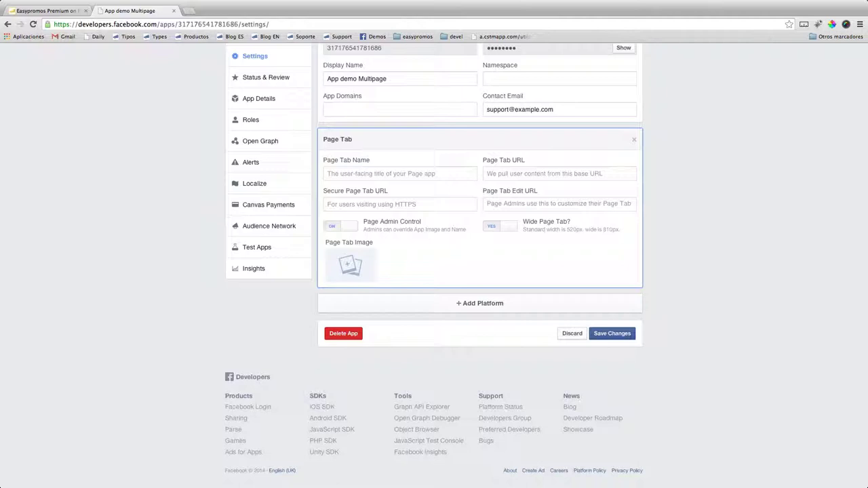
Set the Page Tab Name to "Demo promotion".
text(Name)
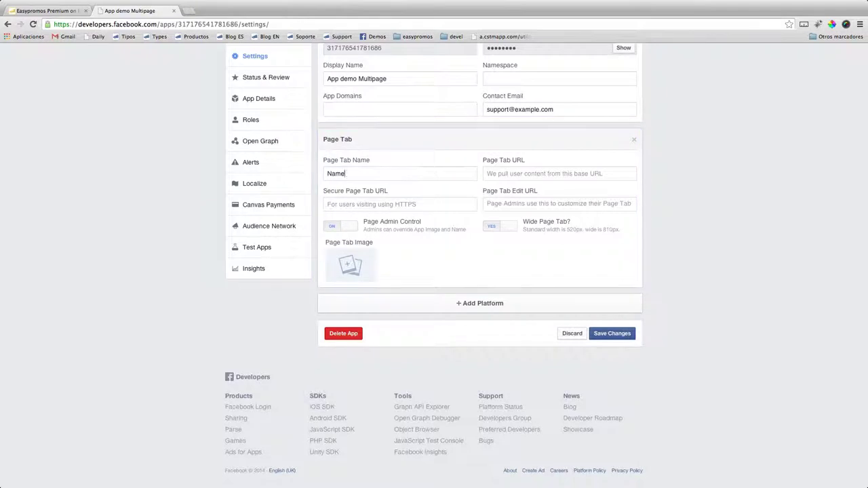
key(BackSpace)
key(BackSpace)
key(BackSpace)
key(BackSpace)
key(BackSpace)
text(Demo promo)
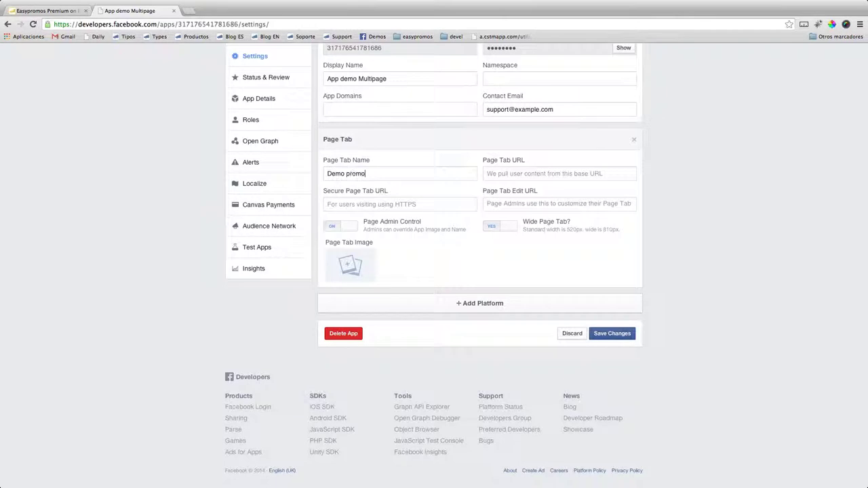
text(tion)
Paste the copied promotion link as the Page Tab URL and change its prefix from https to http.
key(Tab)
key(super+v)
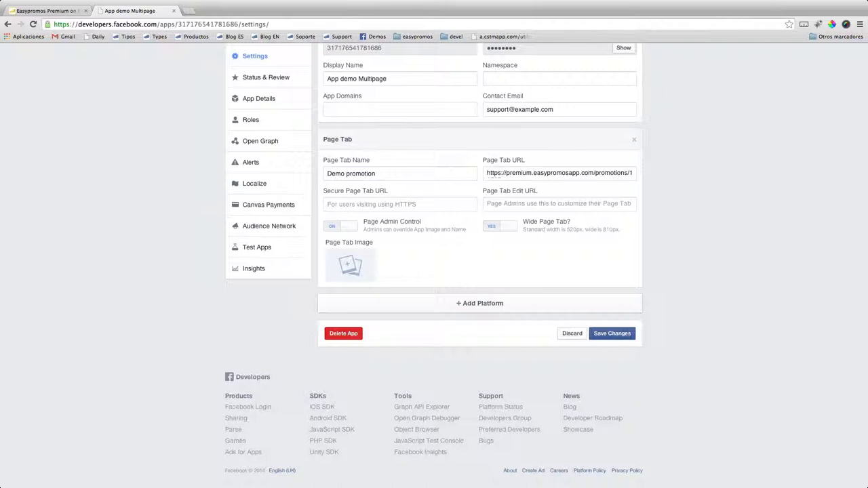
key(BackSpace)
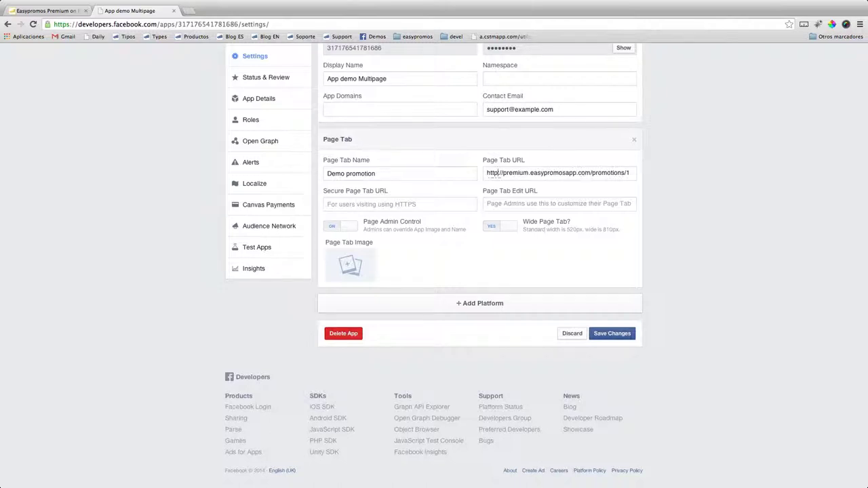
mouse_move(487, 173)
mouse_down()
mouse_move(632, 173)
mouse_move(502, 177)
mouse_up()
click(487, 173)
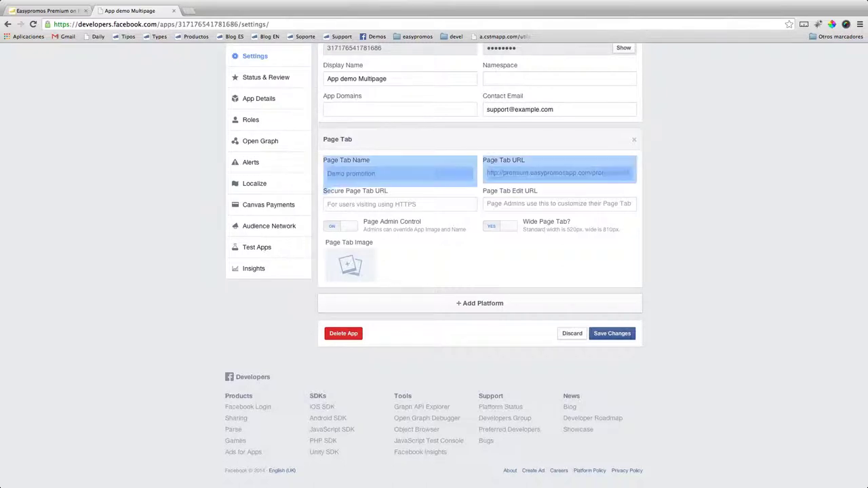
Paste the https promotion link as the Secure Page Tab URL and save the app settings.
drag(323, 191, 344, 192)
click(327, 204)
key(super+v)
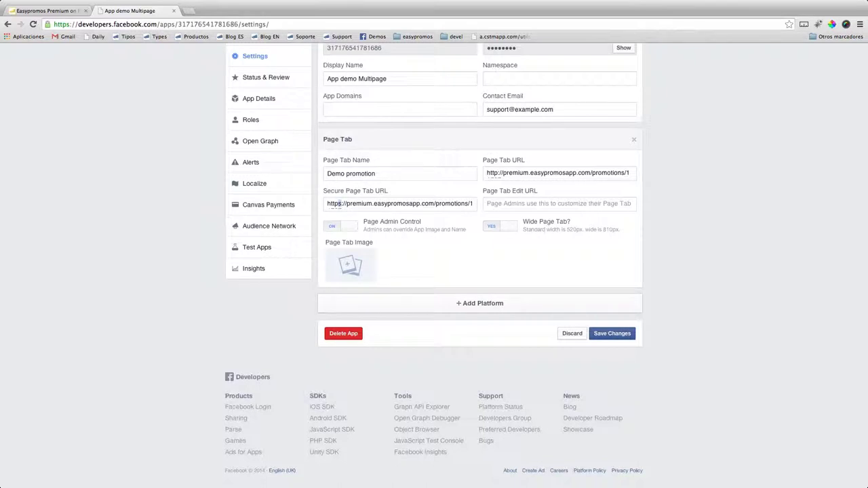
key(Return)
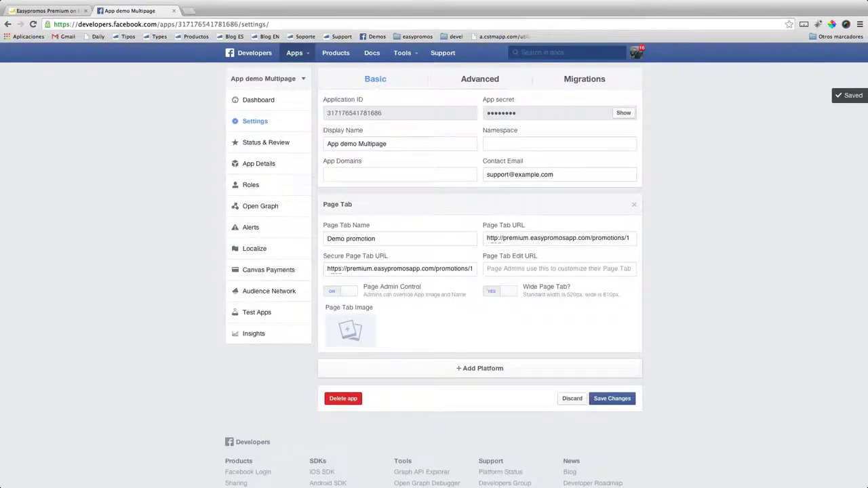
Make the app and all its live features available to the general public in Status & Review.
click(267, 142)
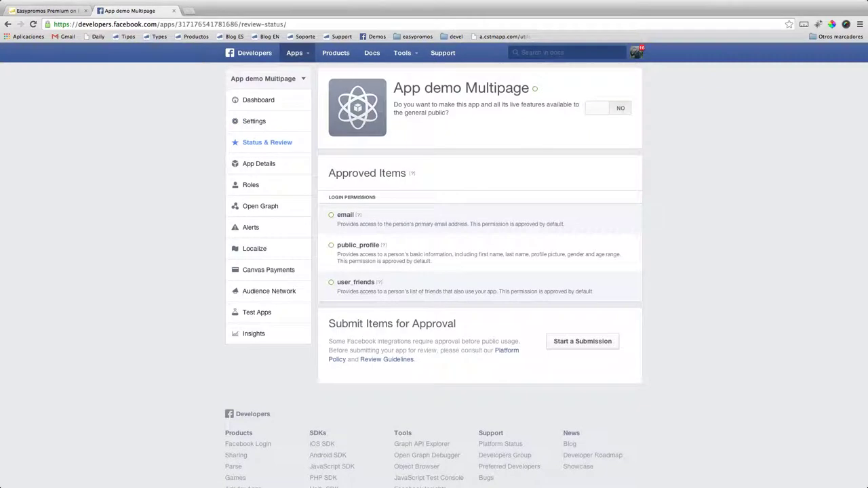
click(608, 108)
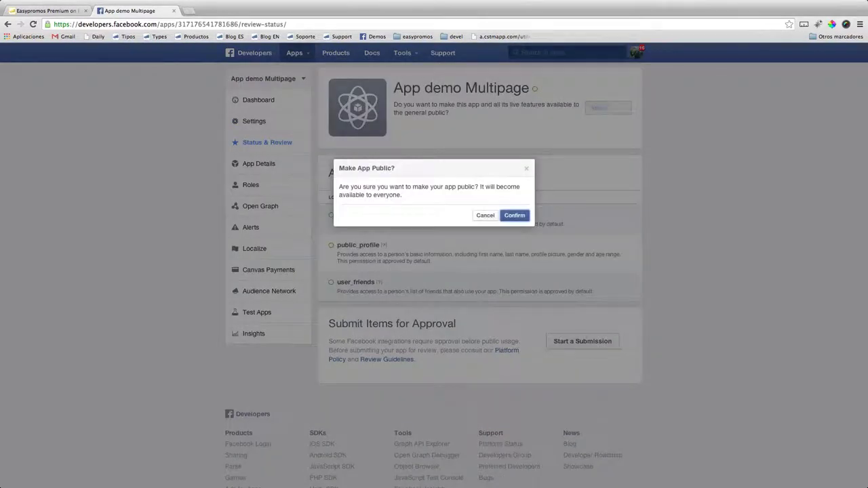
click(514, 215)
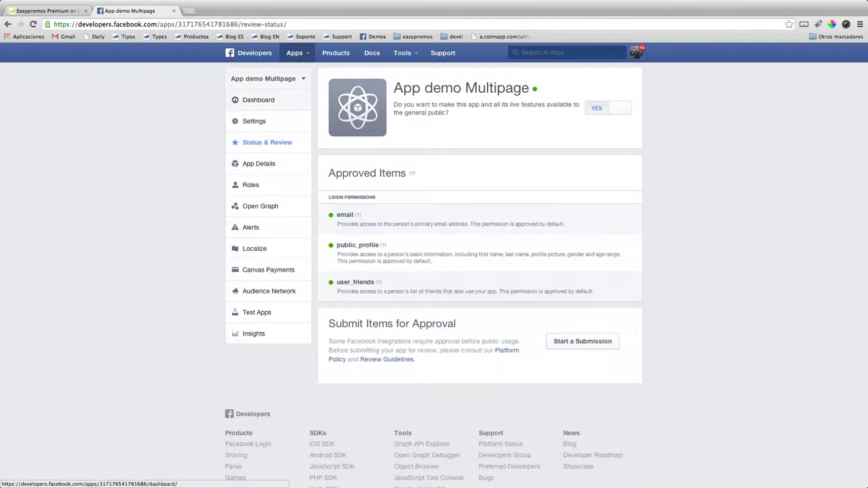
Copy the App ID from the app's dashboard.
click(258, 100)
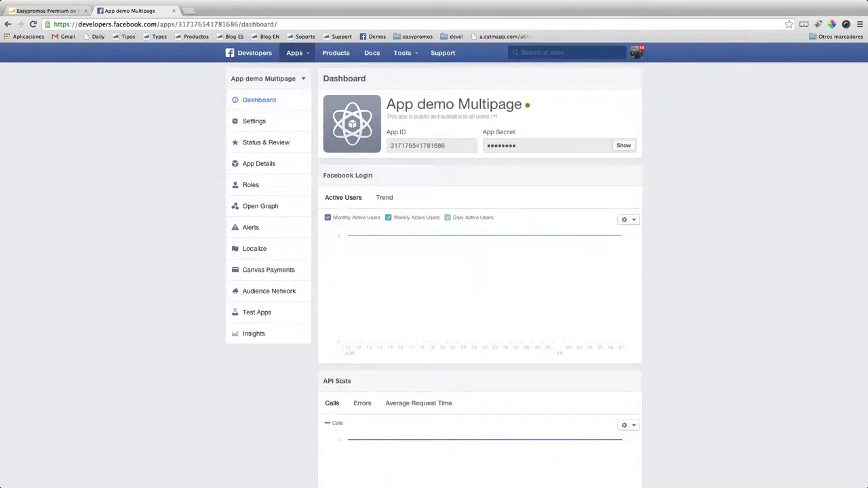
drag(390, 145, 445, 146)
key(super+c)
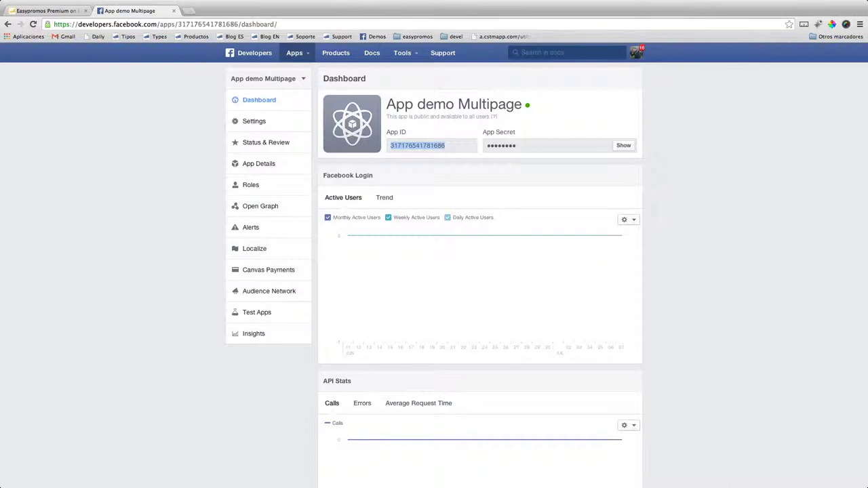
right_click(428, 145)
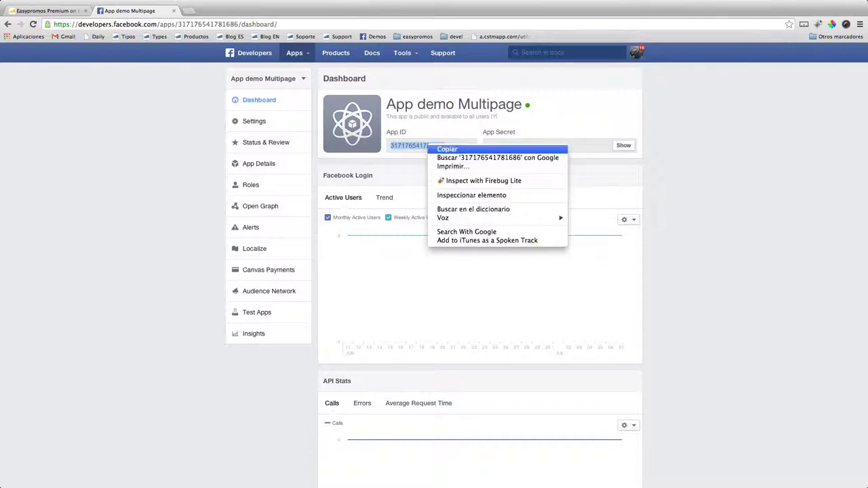
click(447, 148)
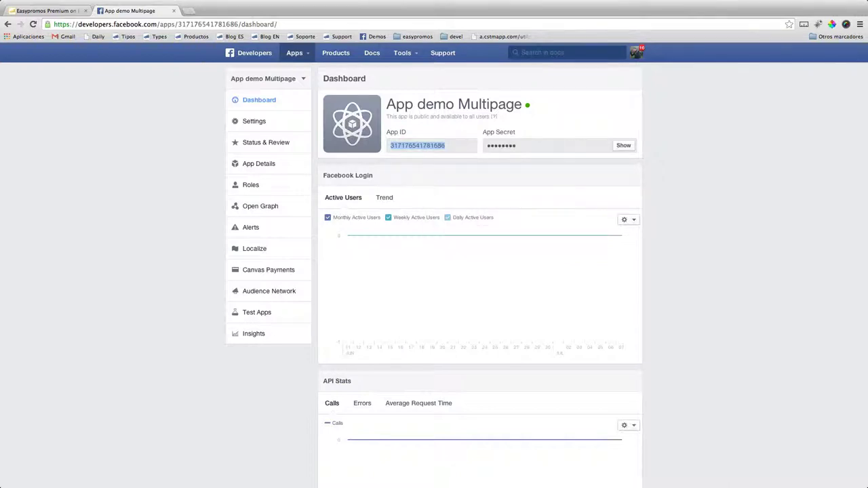
key(super+t)
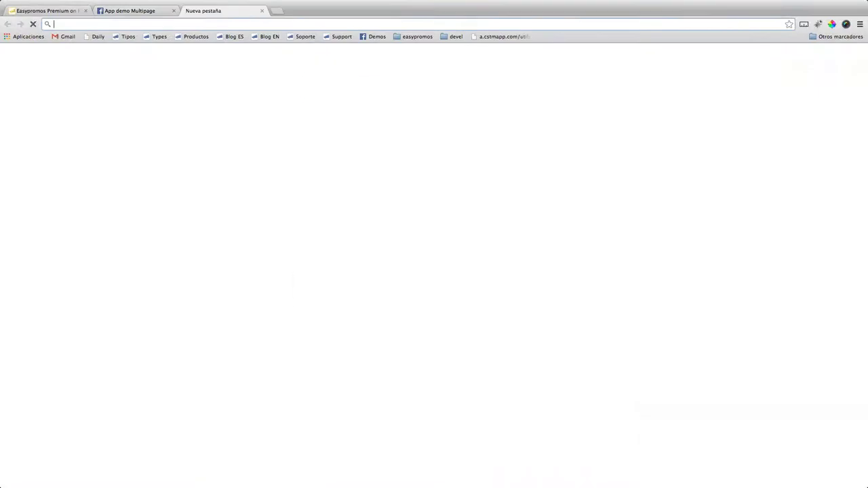
text(ht)
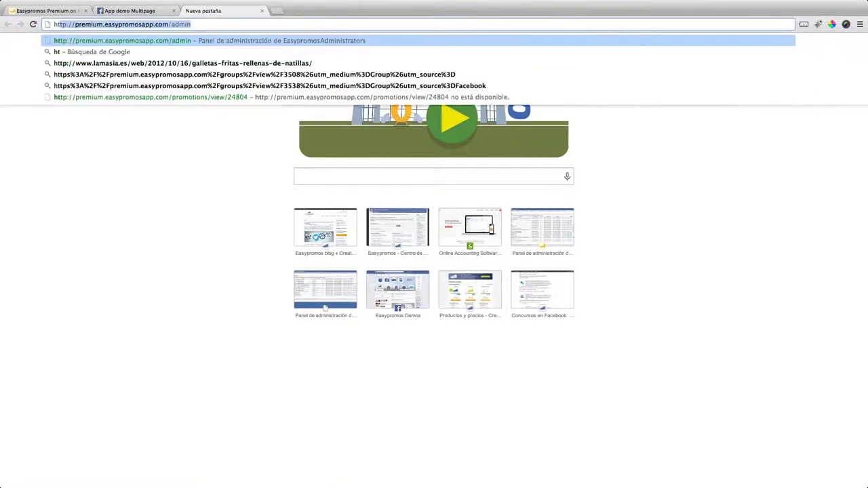
text(tps://www.)
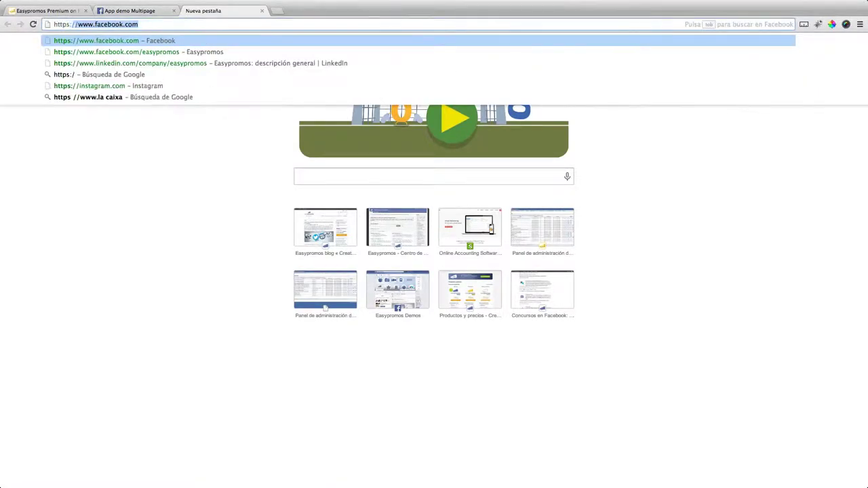
text(faceb)
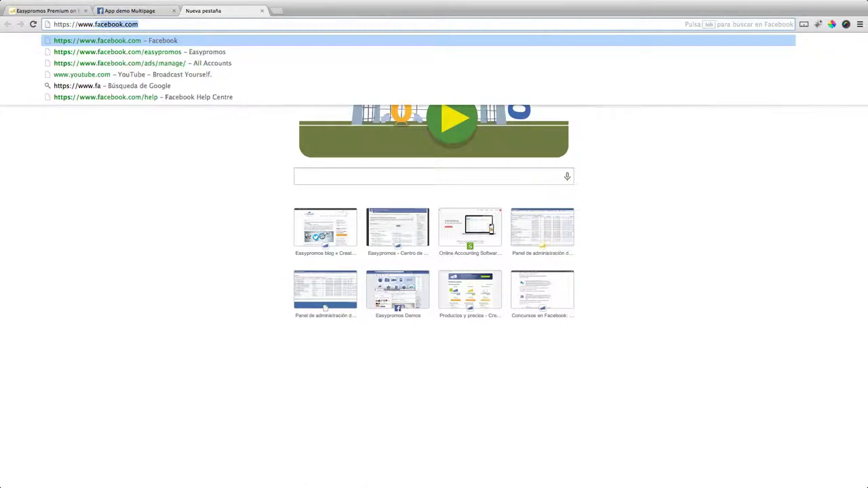
text(ook.com)
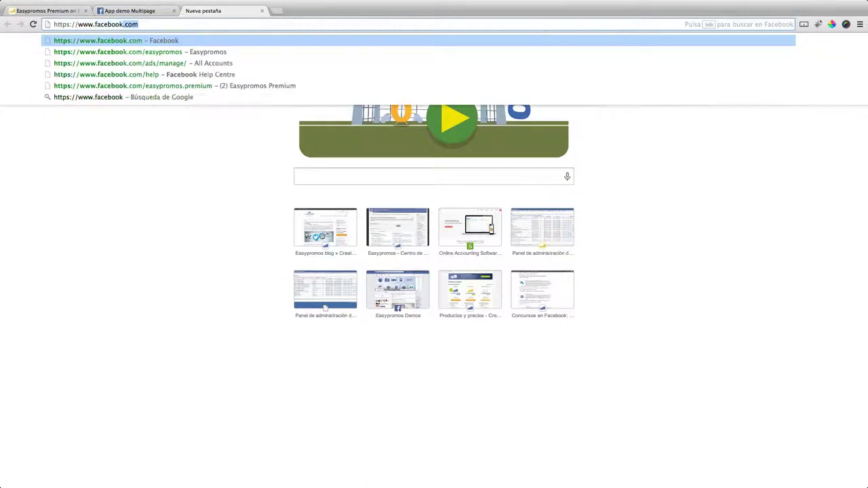
text(/)
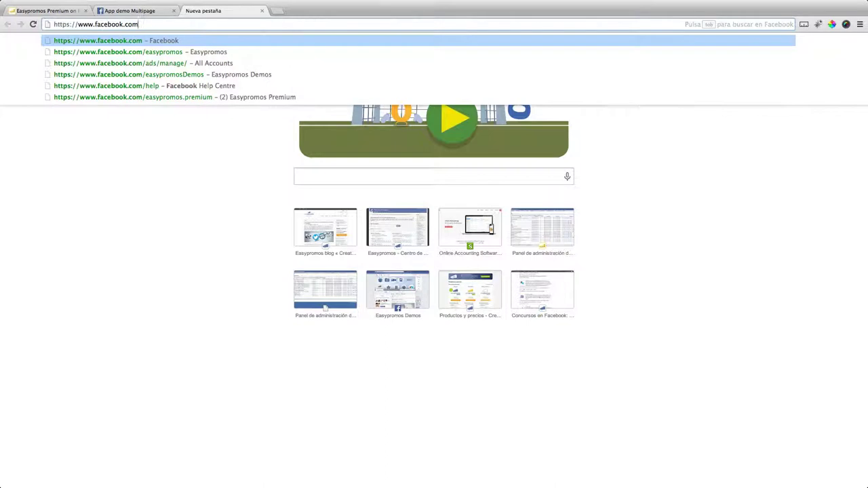
text(dialo)
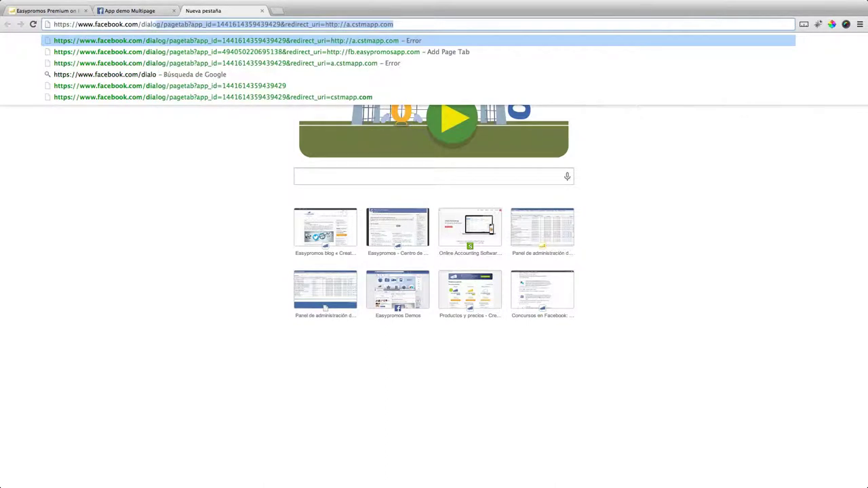
text(g/)
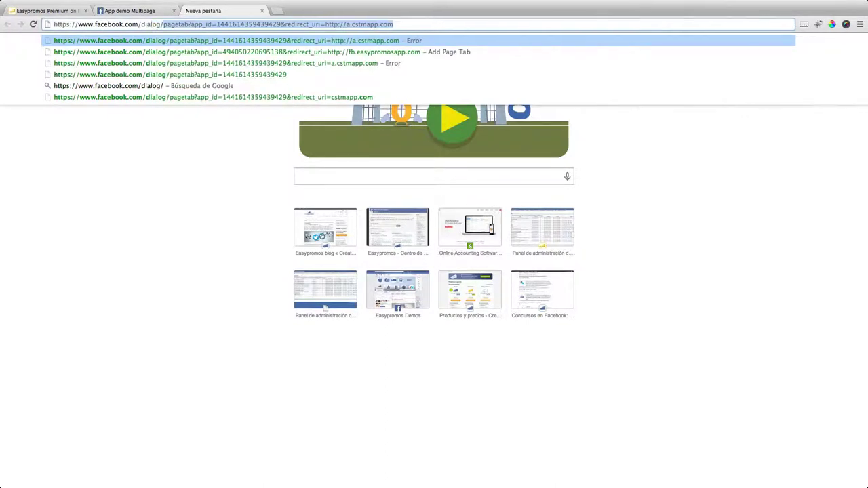
text(pagetab)
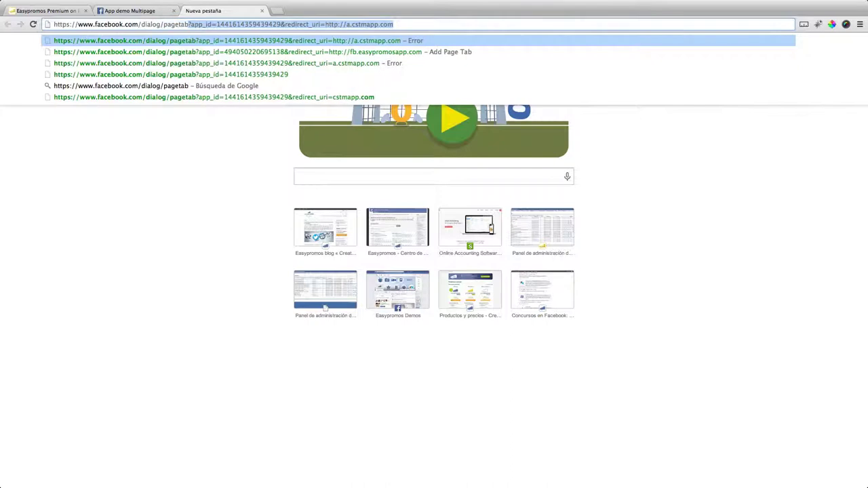
text(?a)
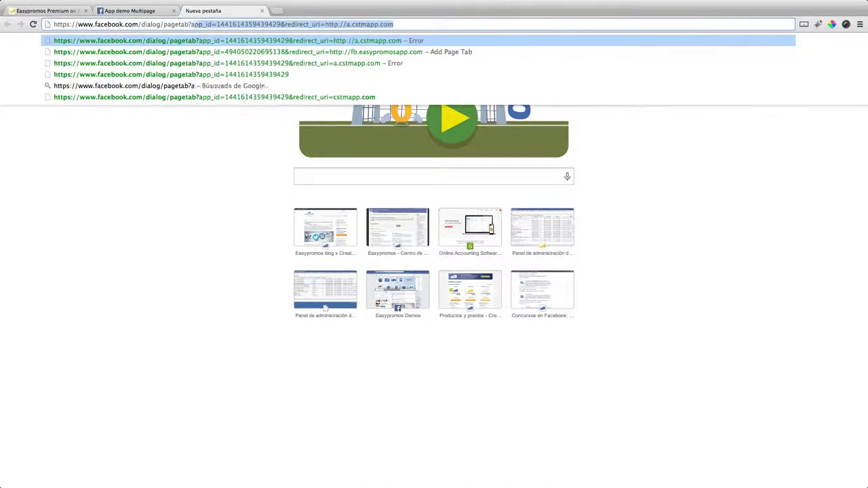
text(pp_id)
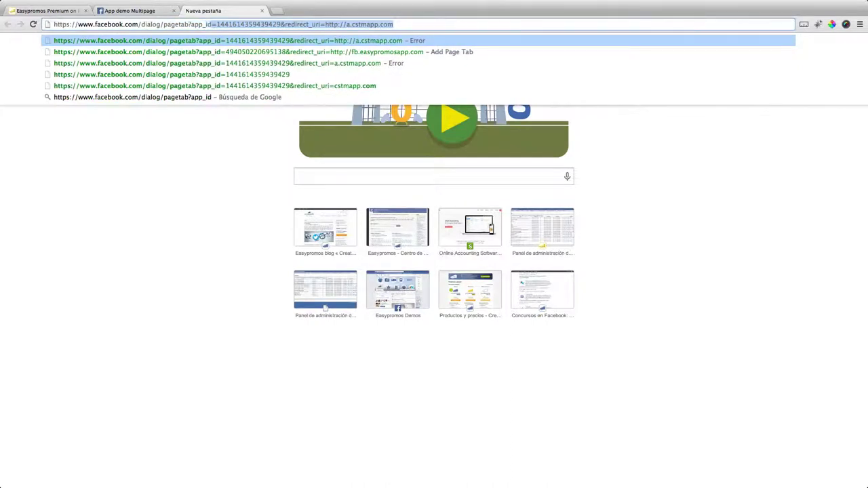
text(=)
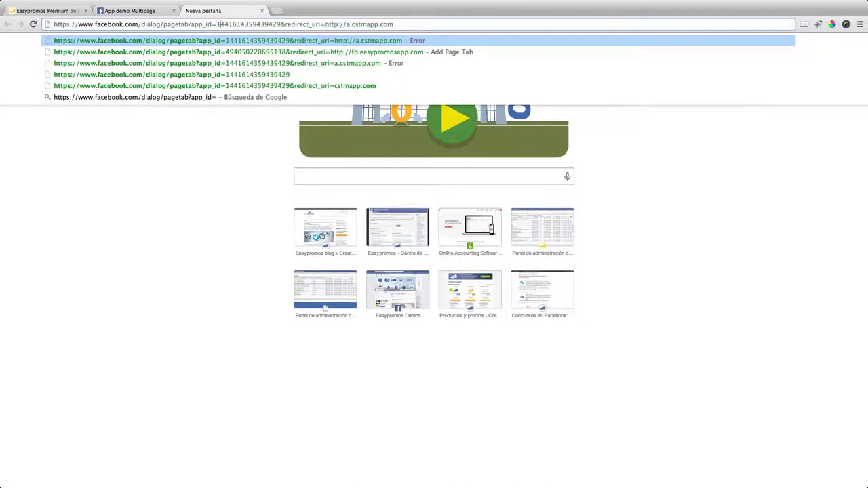
key(Delete)
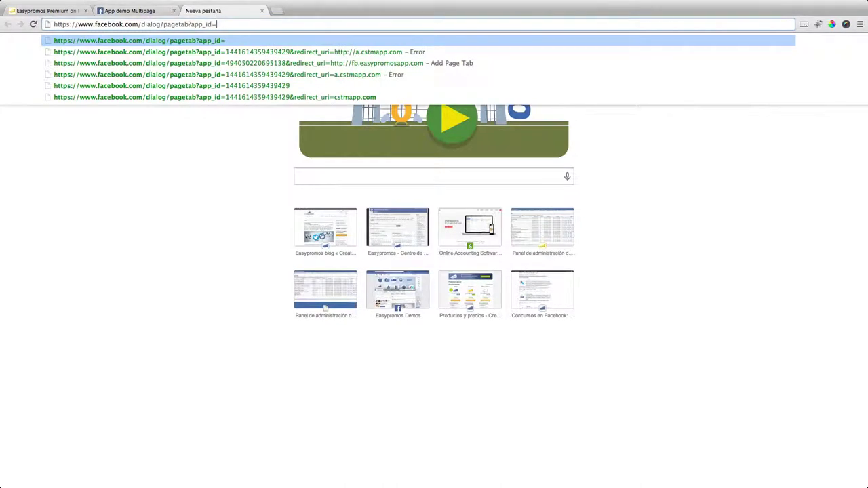
Paste the copied App ID after app_id= in the address and compare it with the ID on the app's dashboard.
key(super+v)
key(alt+Left)
key(shift+Right)
key(shift+Right)
key(shift+Right)
key(shift+Right)
key(shift+Right)
key(shift+Right)
key(shift+Right)
key(shift+Right)
key(shift+Right)
key(shift+Right)
key(shift+Right)
key(shift+Right)
key(shift+Right)
key(shift+Right)
key(shift+Right)
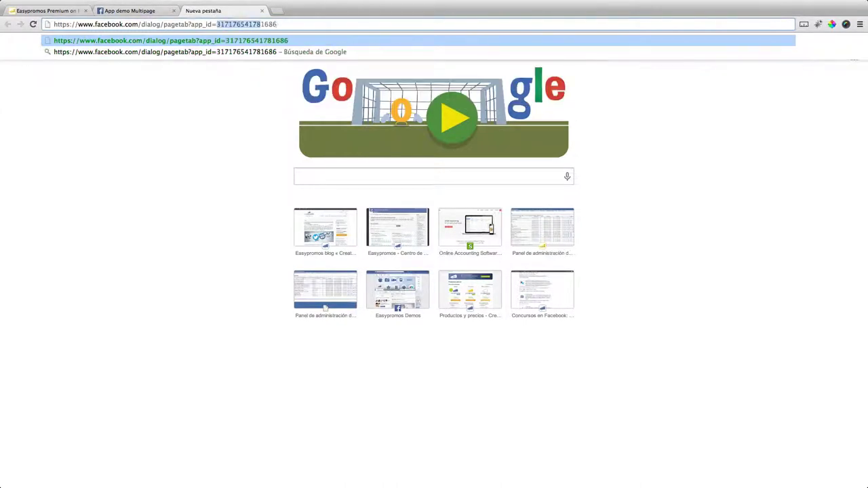
key(ctrl+shift+Tab)
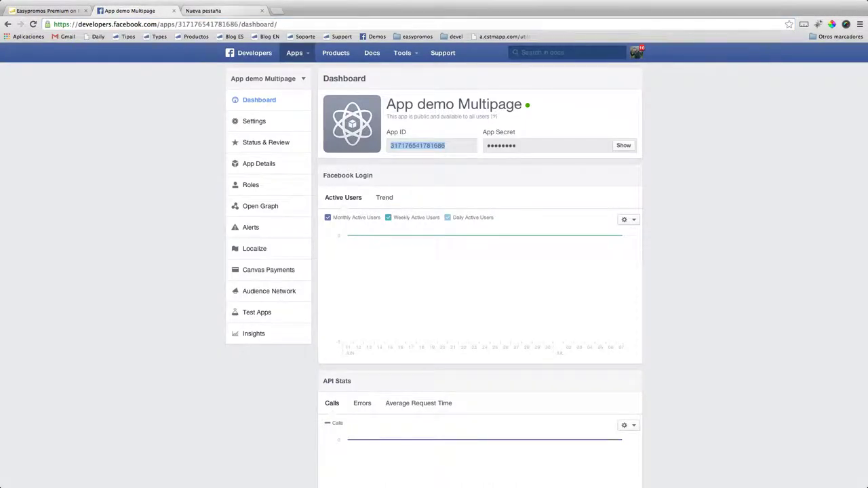
key(ctrl+Tab)
Append the parameter &redirect_uri= after the App ID in the page tab address.
click(277, 24)
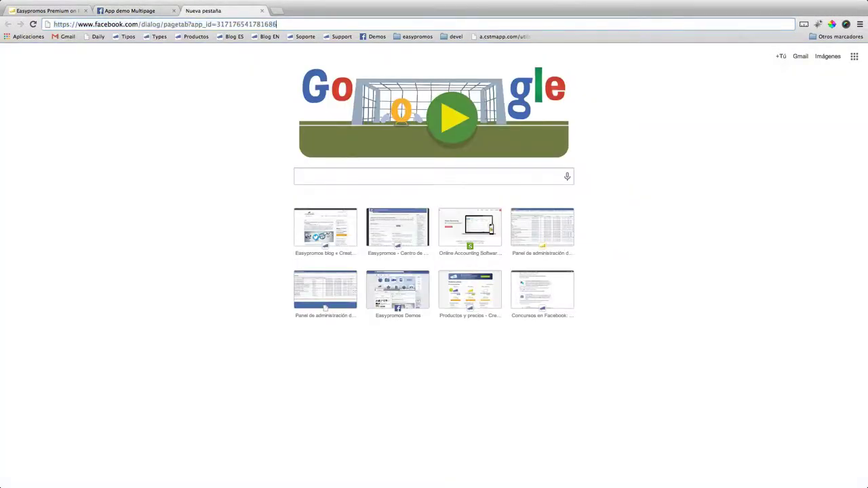
text(&)
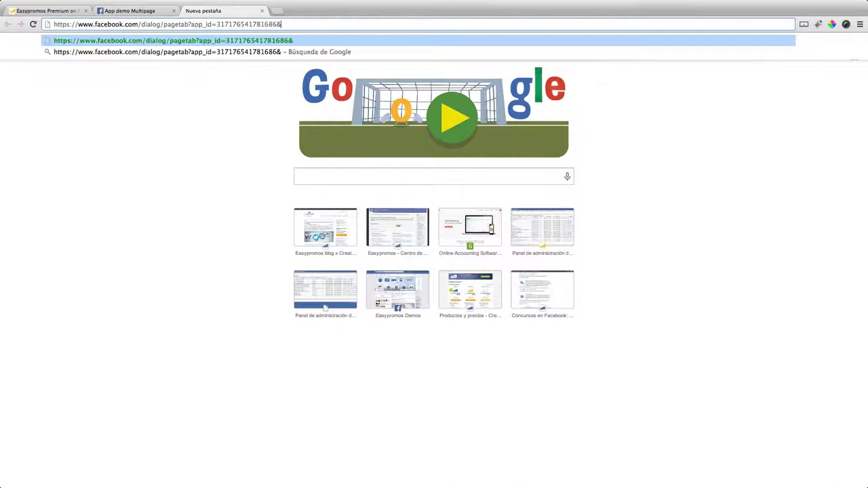
text(red)
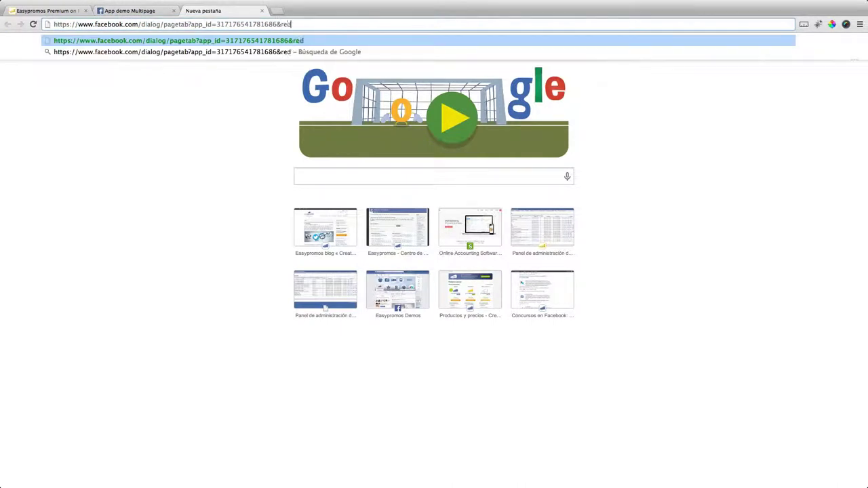
text(irect_ur)
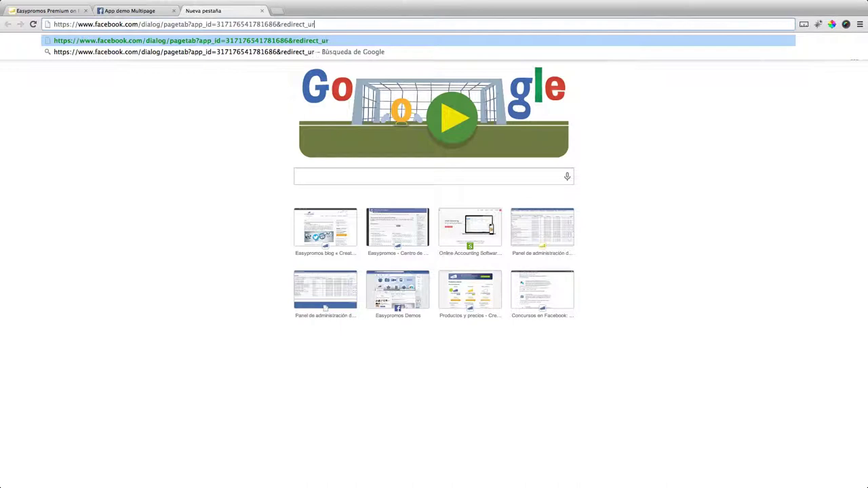
text(i=)
Copy the link to the promotion home page outside of Facebook (Microsite) from the Easypromos promotion links.
click(47, 11)
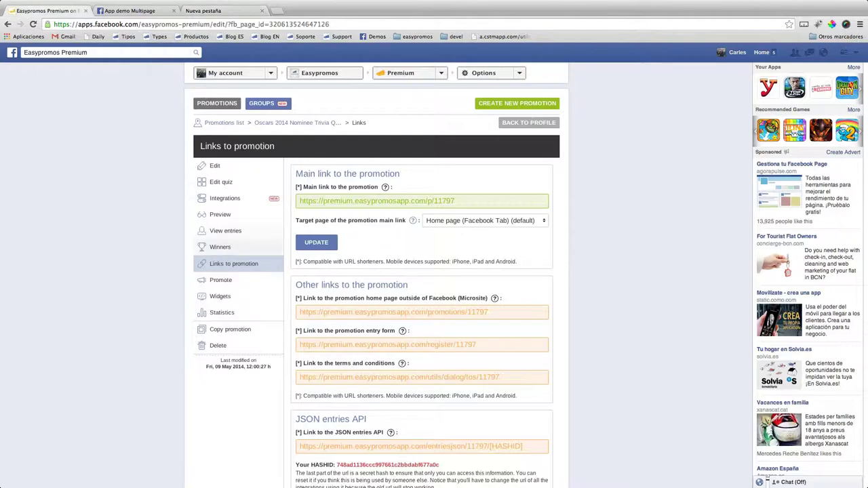
drag(299, 312, 489, 312)
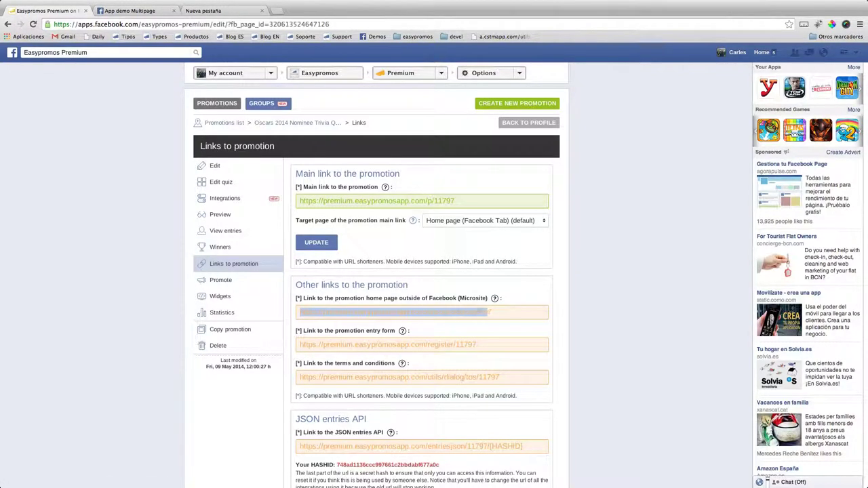
right_click(473, 310)
click(485, 316)
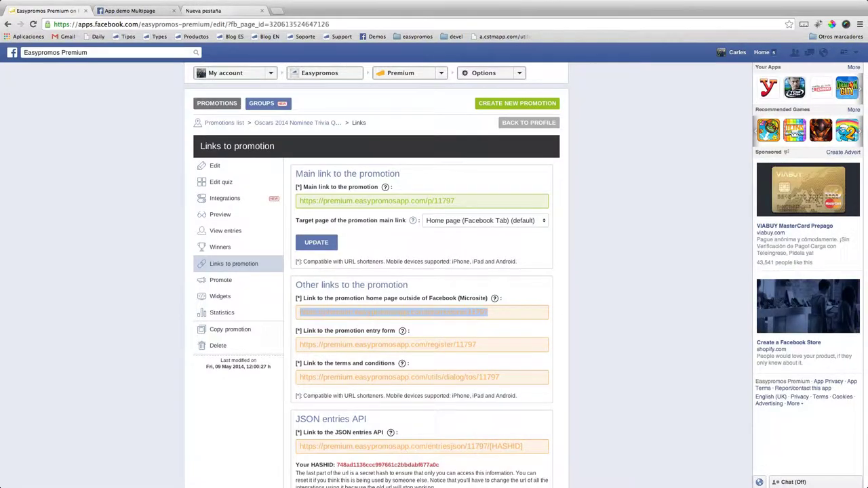
Paste the copied microsite link after redirect_uri= and load the completed page tab address.
click(217, 10)
click(321, 24)
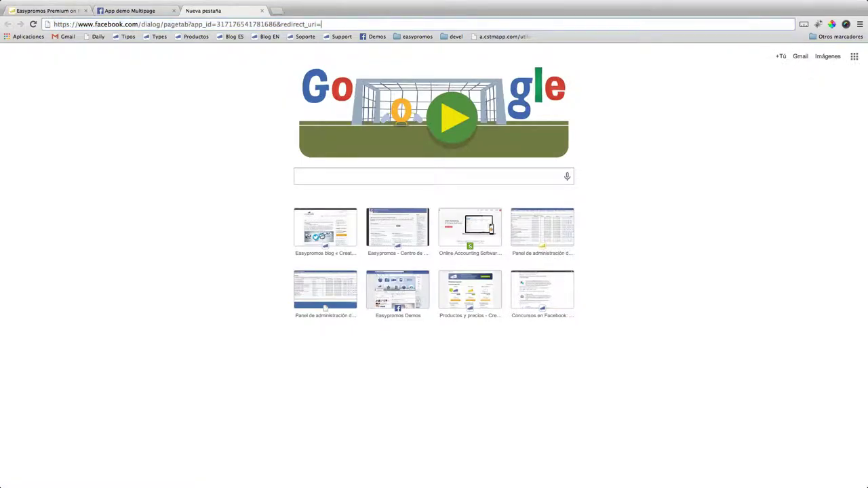
key(super+v)
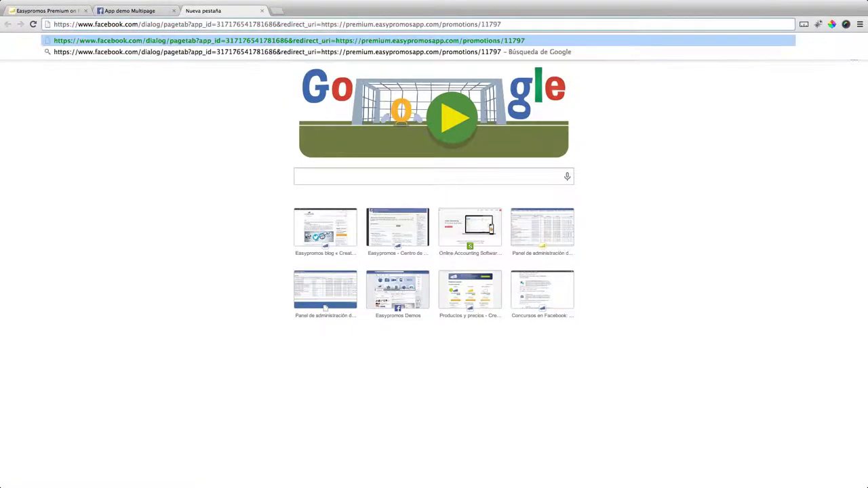
key(Return)
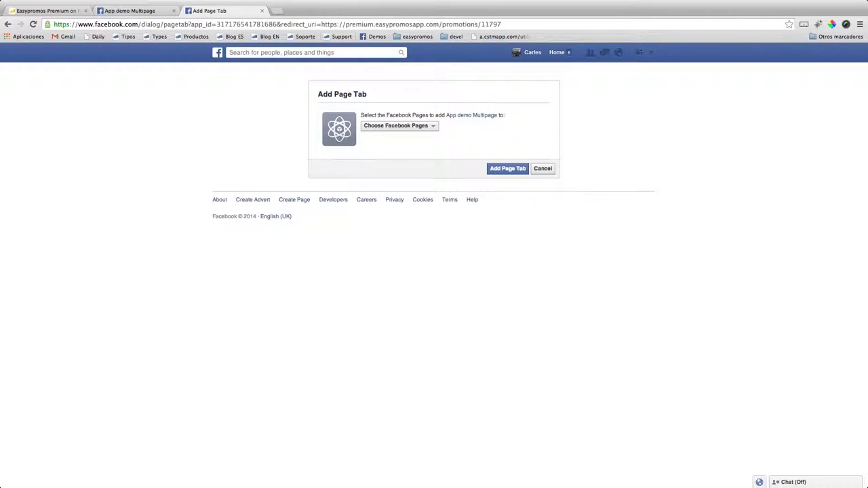
Open the list of Facebook Pages to which App demo Multipage can be added.
drag(361, 115, 505, 145)
click(399, 126)
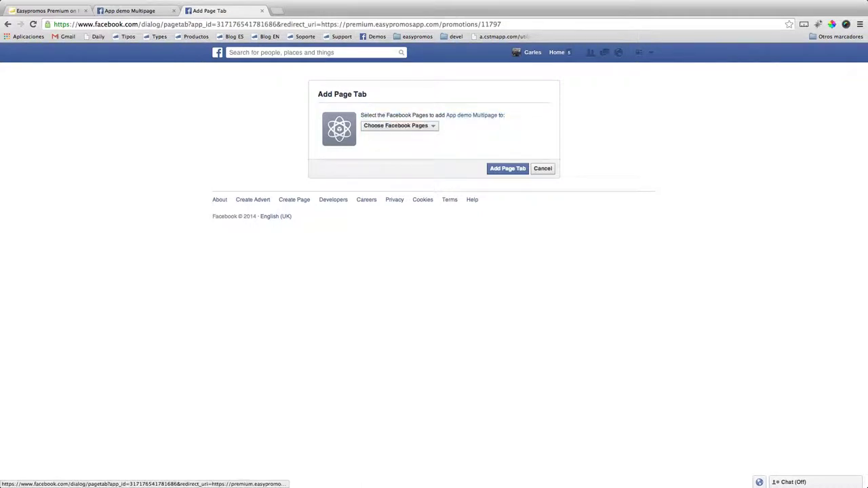
click(399, 126)
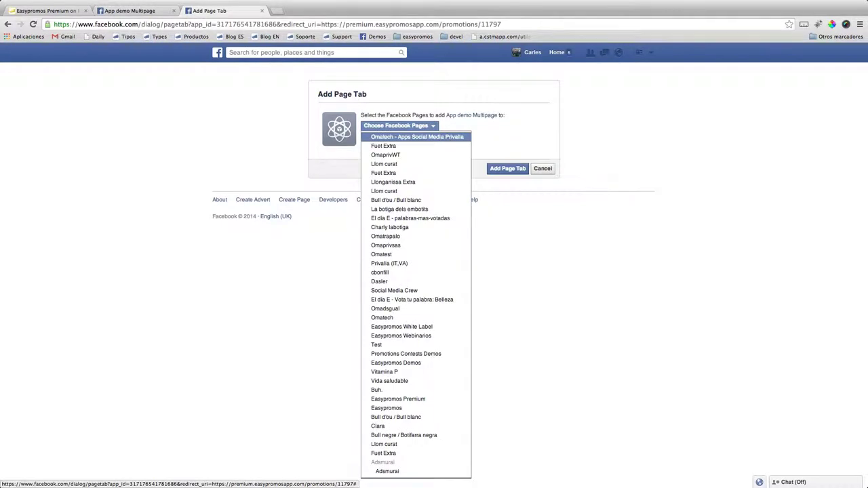